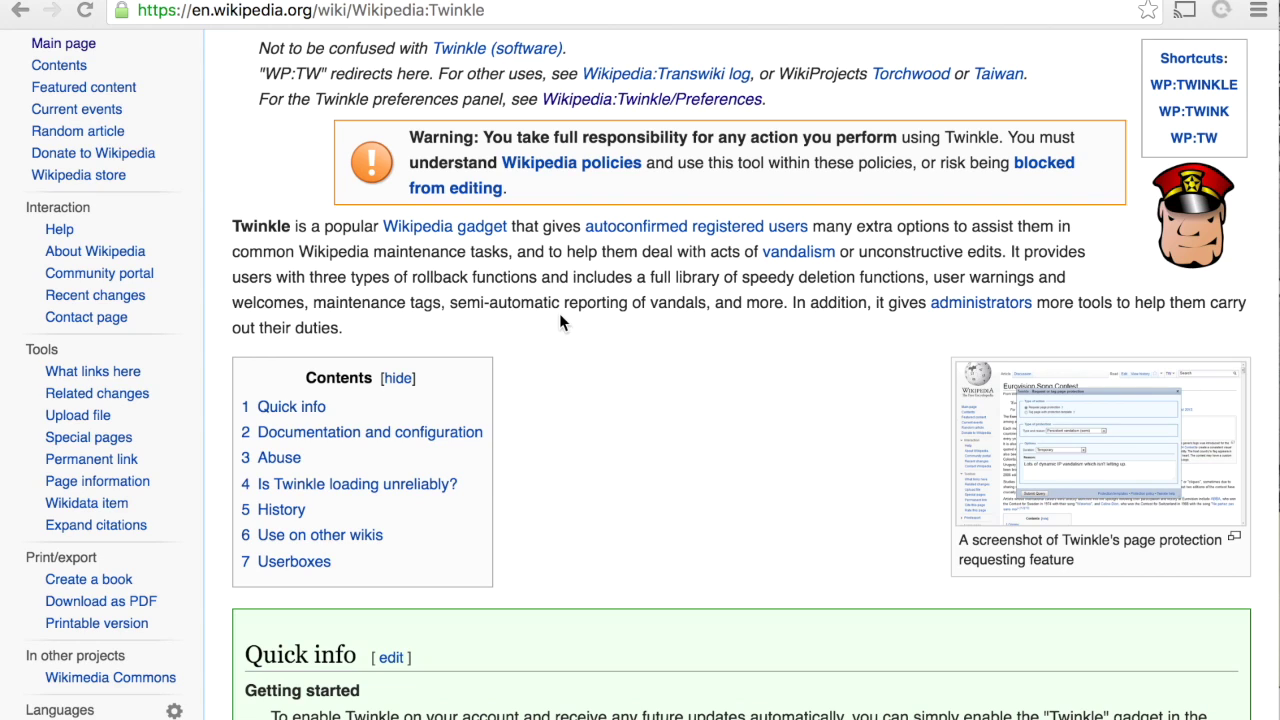
Confirm the Twinkle gadget is ticked and follow its preferences link.
scroll(560, 320, "up", 1)
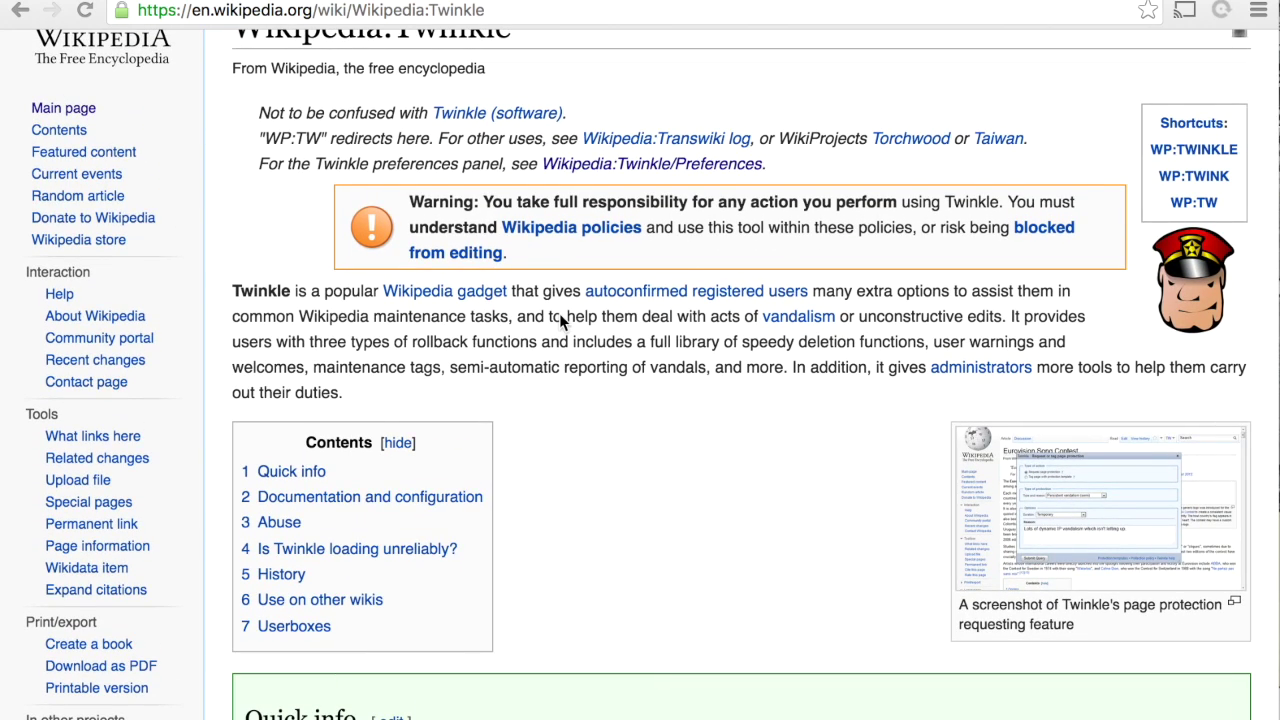
scroll(559, 313, "up", 1)
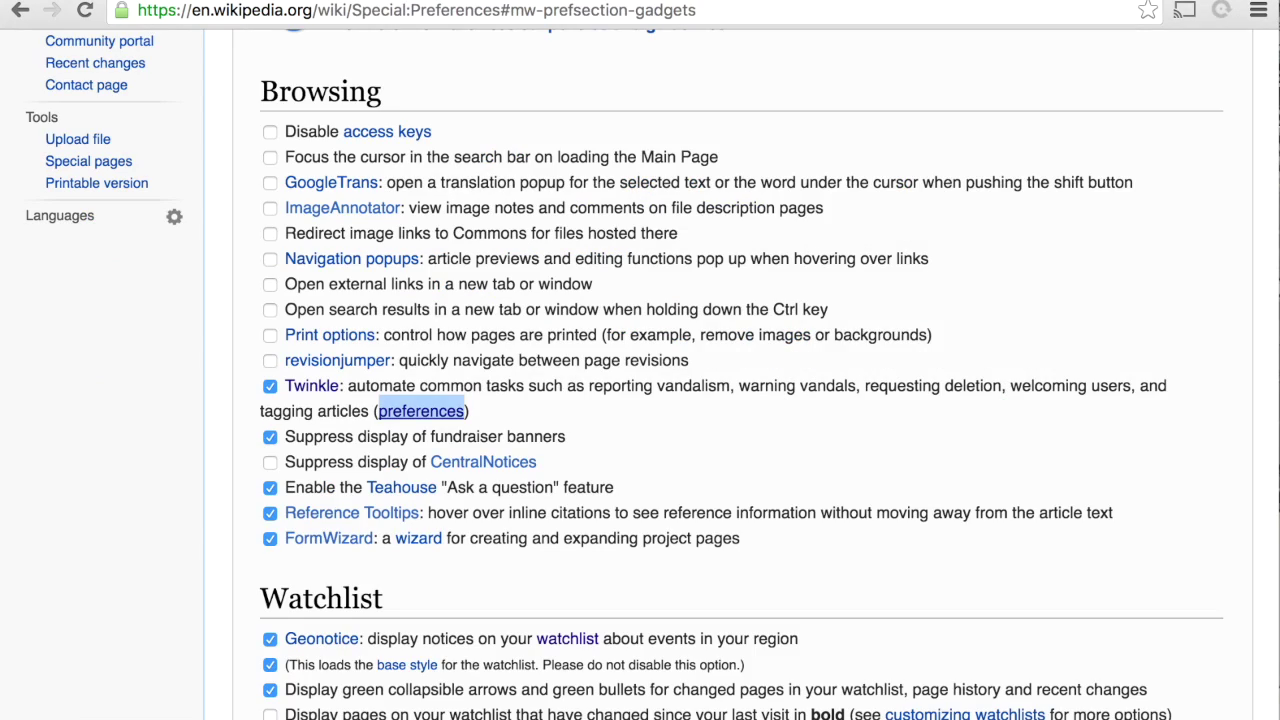
left_click(858, 426)
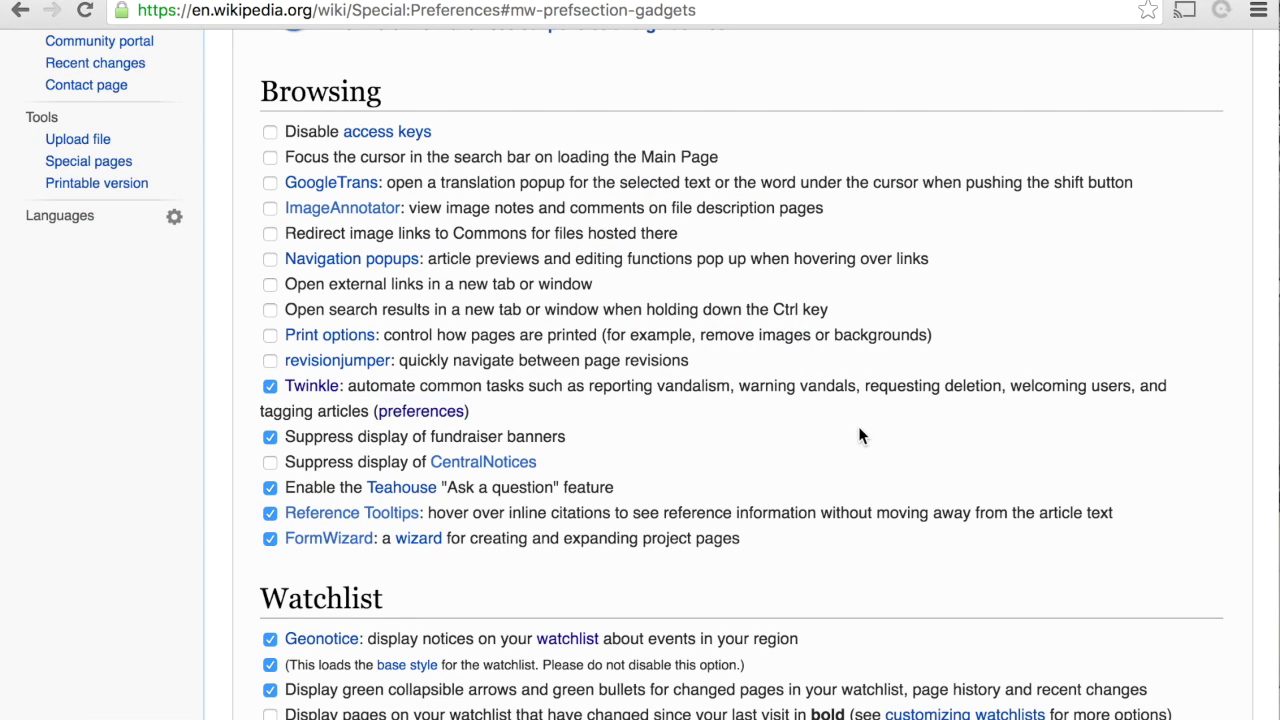
Scroll through the Twinkle preferences' General, ARV, Image deletion and PROD sections.
scroll(858, 430, "up", 5)
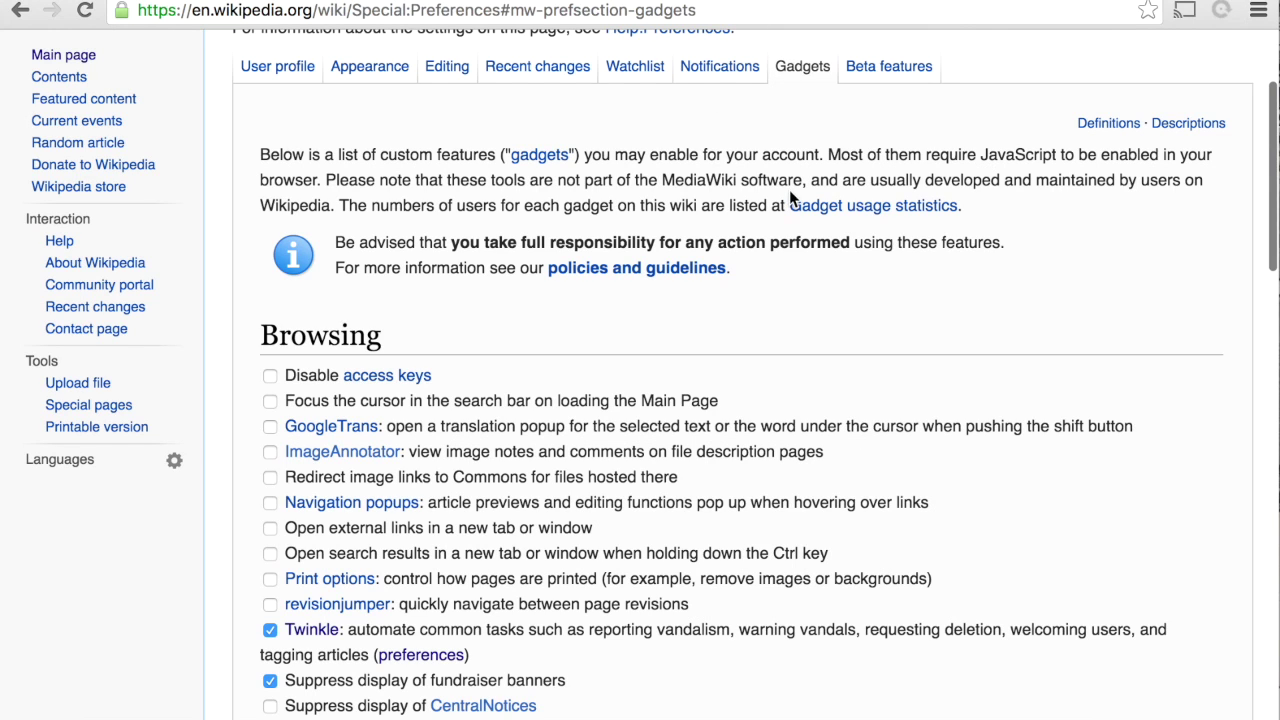
scroll(789, 189, "down", 3)
scroll(789, 199, "down", 1)
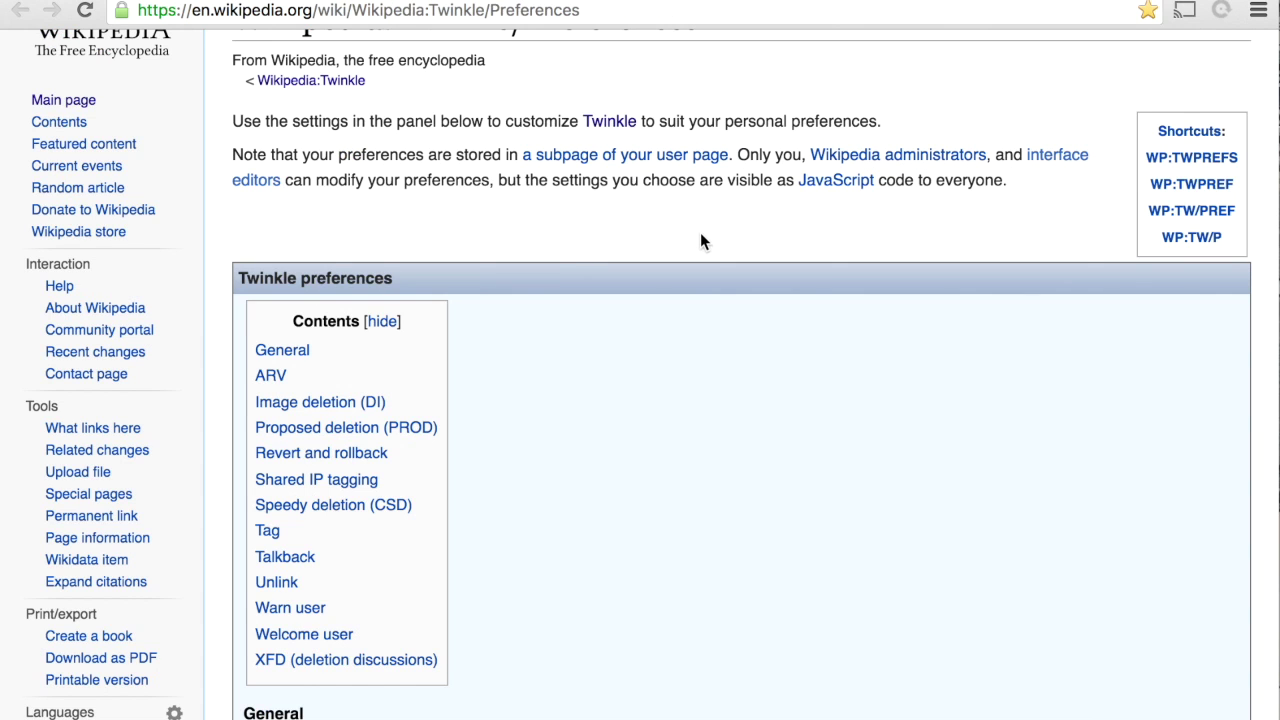
scroll(700, 232, "up", 2)
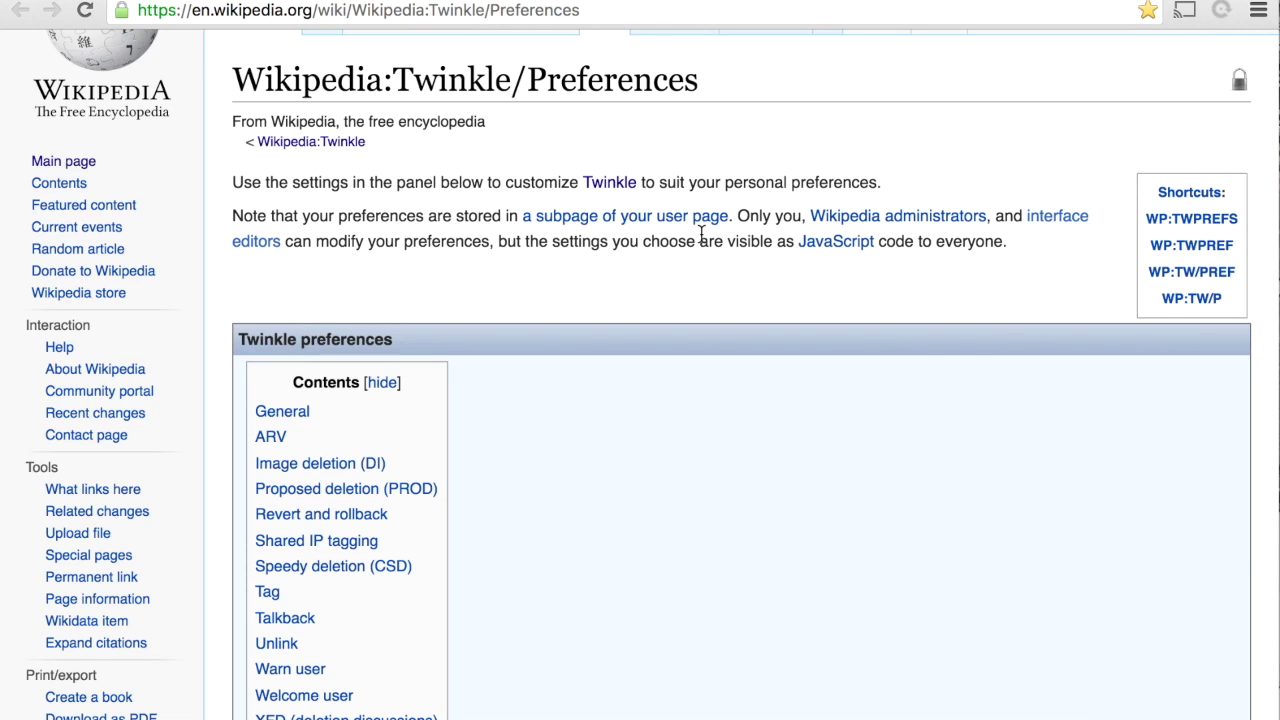
scroll(700, 236, "down", 1)
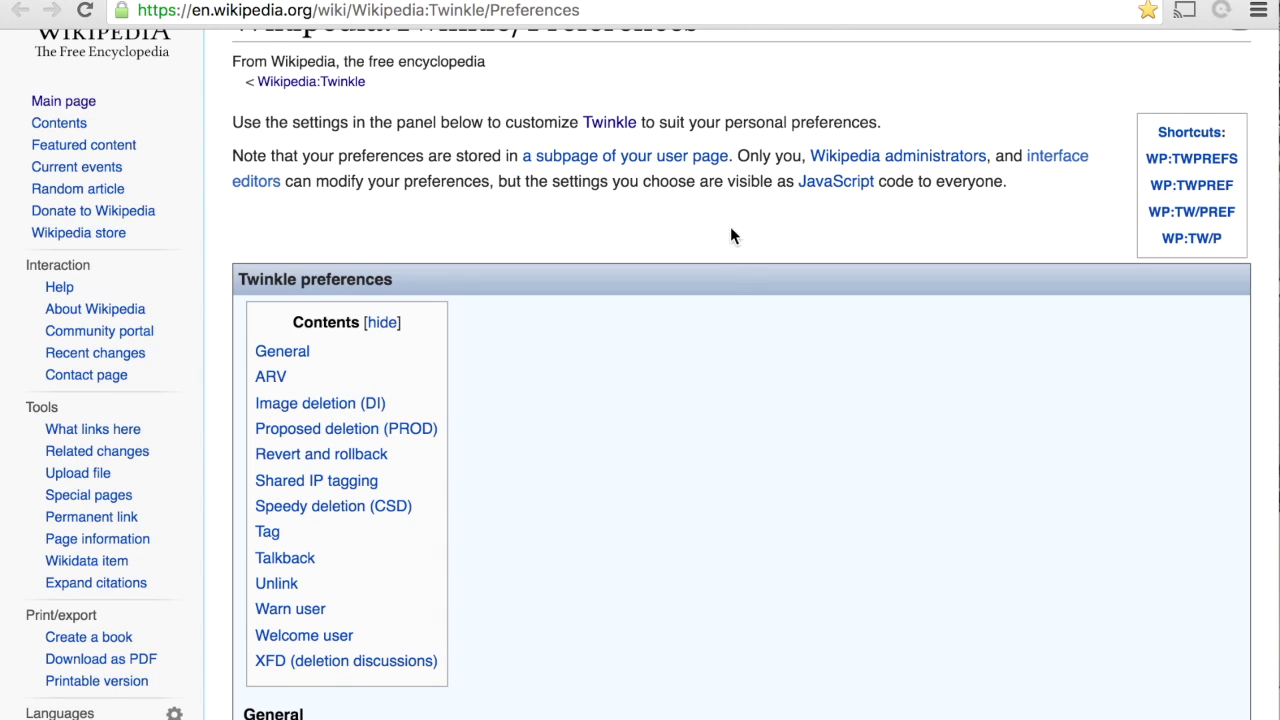
scroll(737, 261, "down", 4)
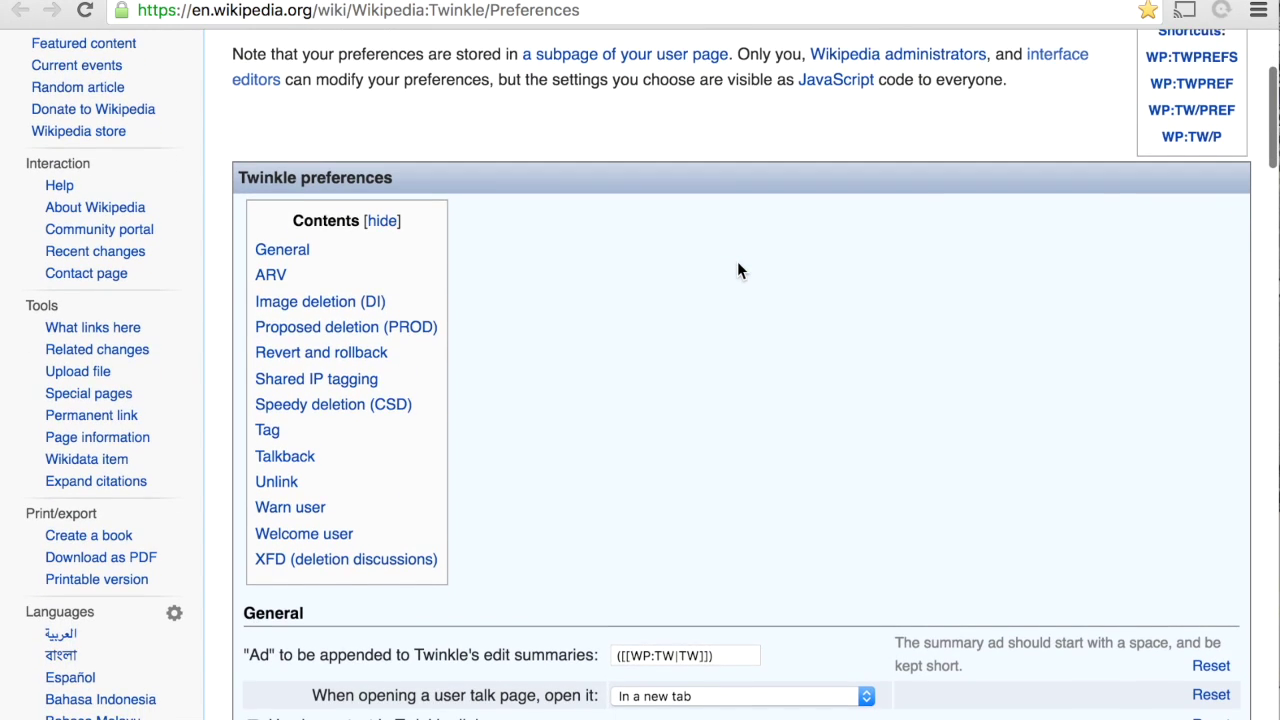
scroll(737, 262, "down", 5)
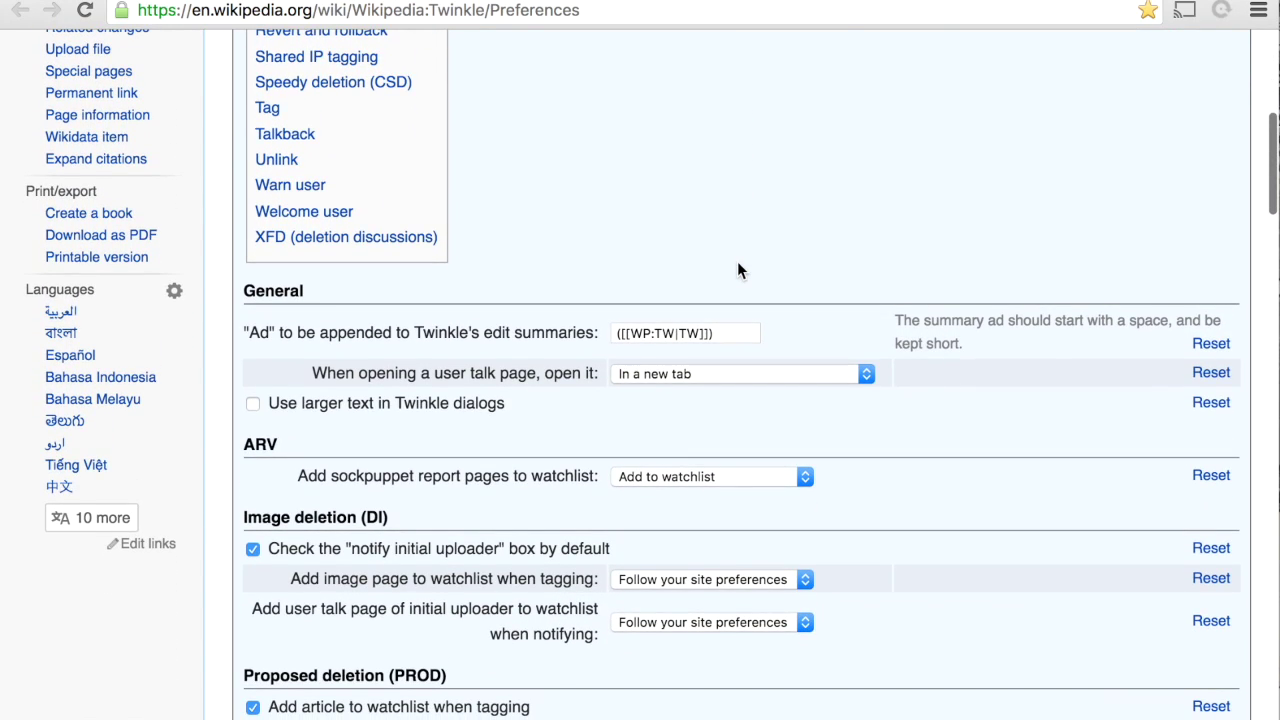
scroll(737, 262, "down", 4)
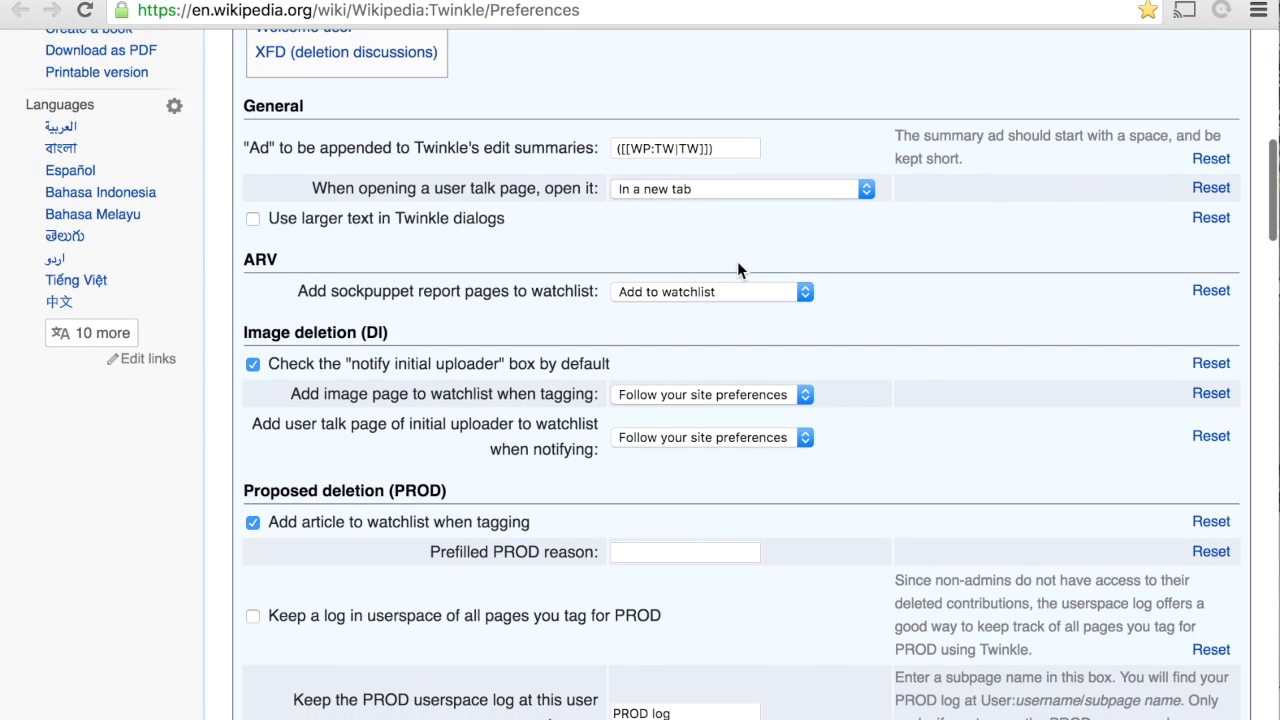
scroll(737, 269, "down", 2)
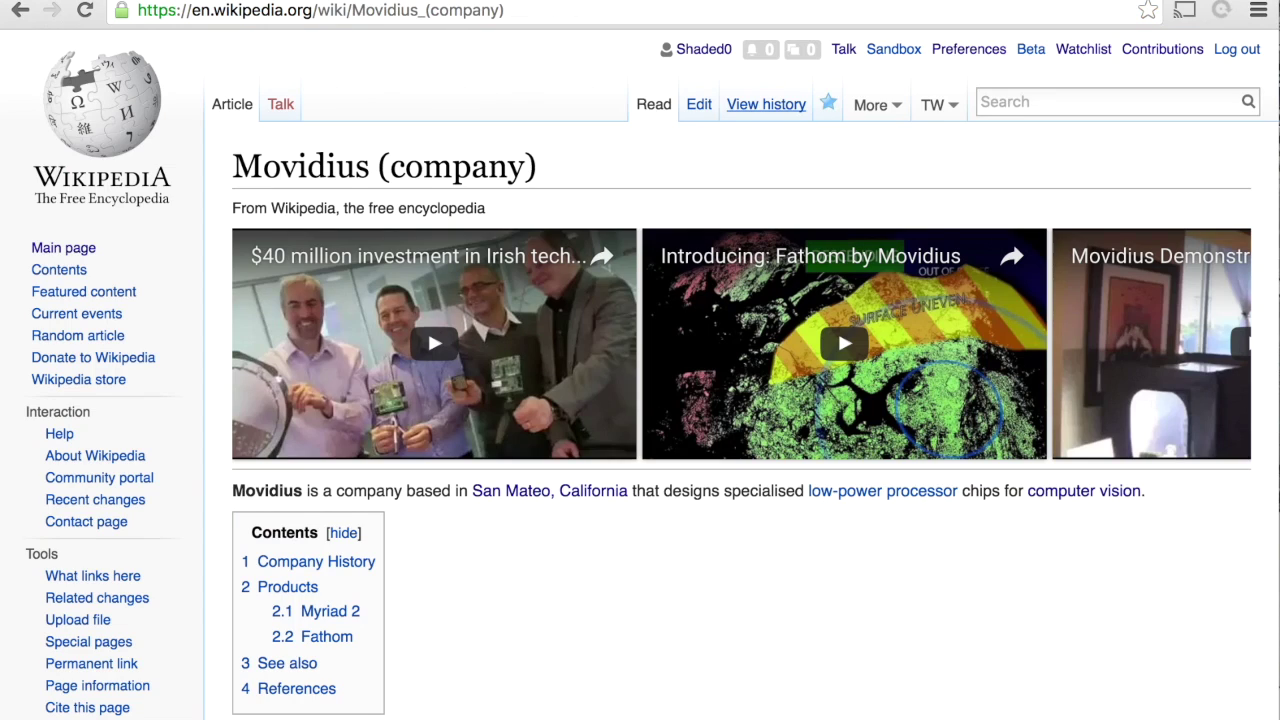
mouse_move(888, 92)
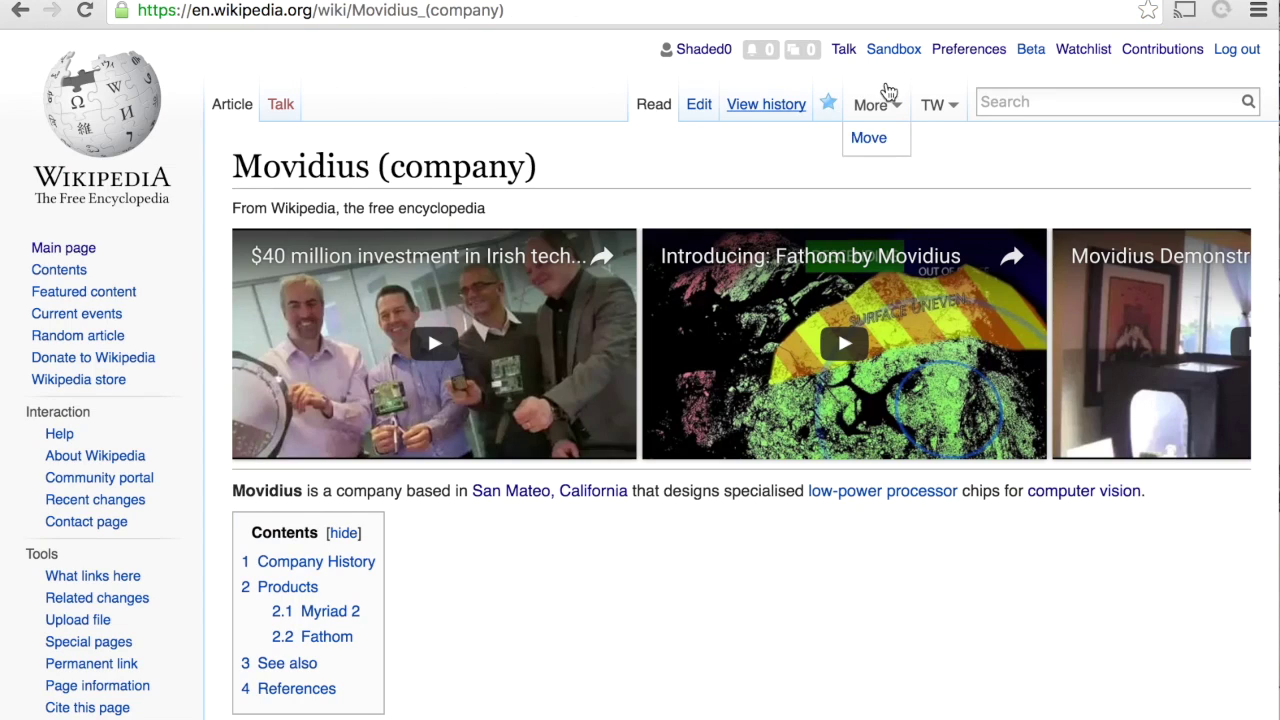
mouse_move(940, 118)
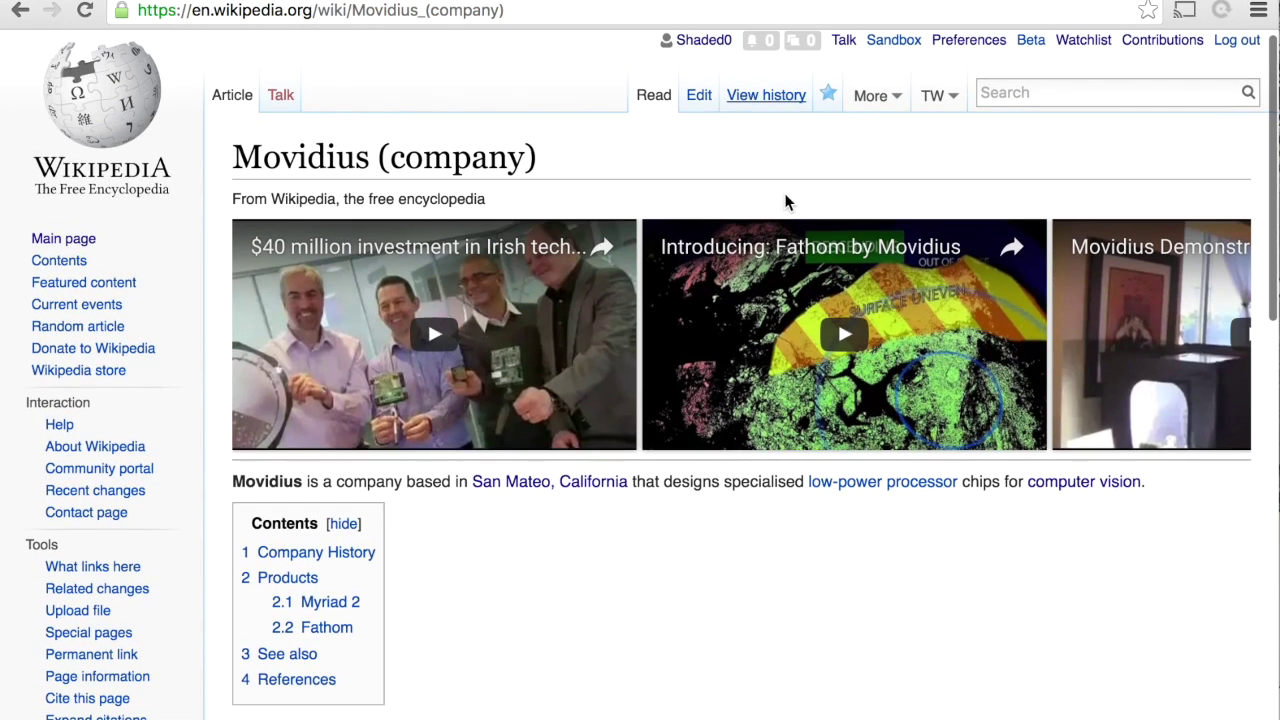
scroll(785, 202, "up", 1)
scroll(785, 202, "down", 1)
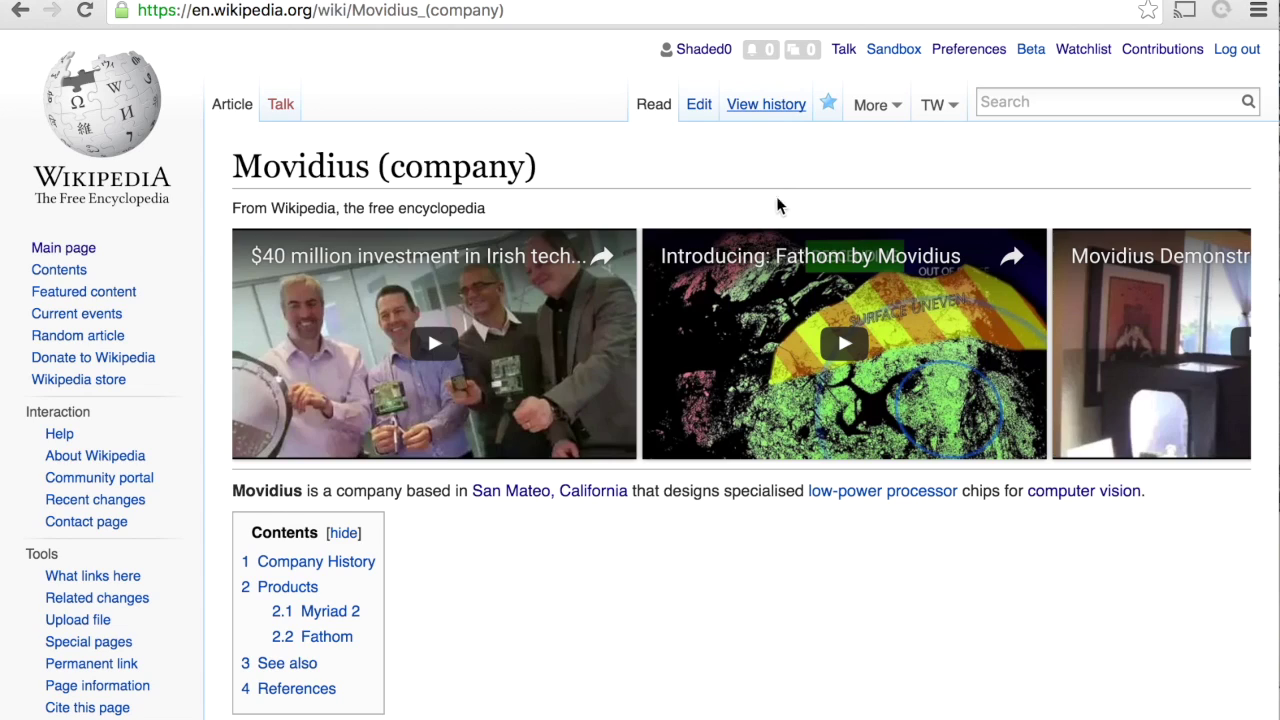
scroll(408, 174, "down", 1)
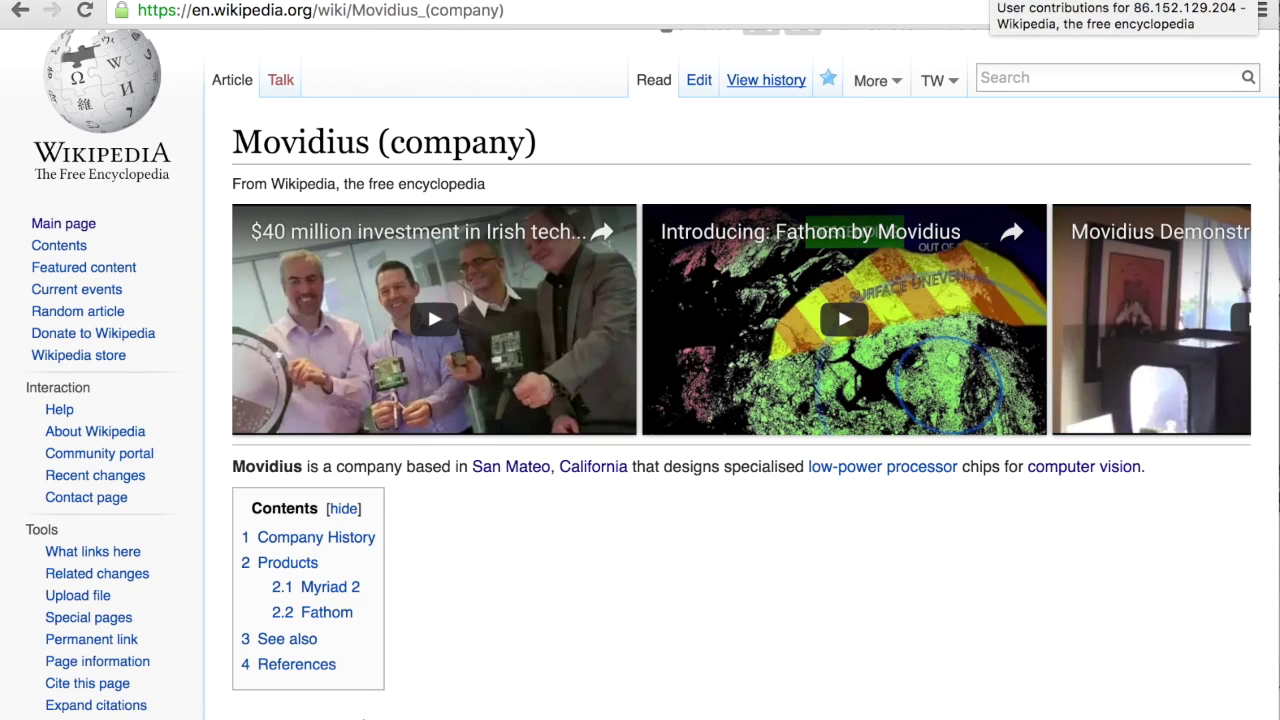
On the anonymous IP's contributions page, bring up Twinkle's ARV vandalism report and close it unsent.
key("ctrl+Tab")
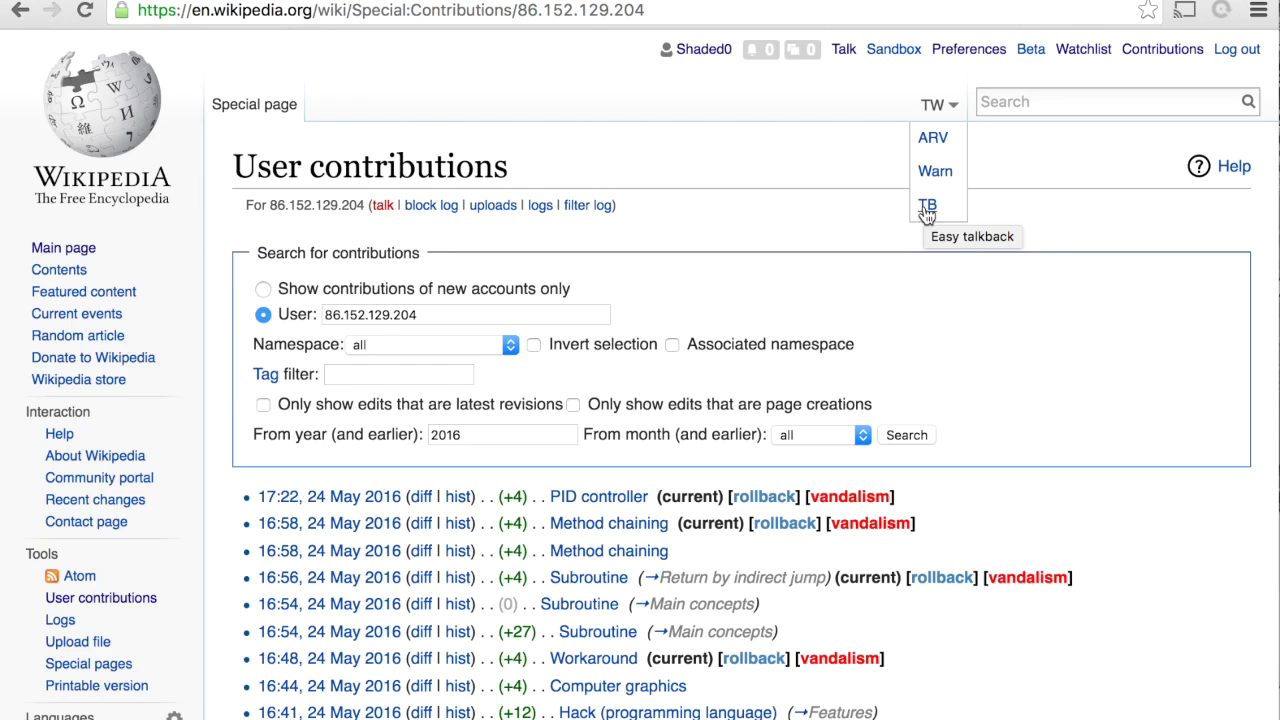
left_click(933, 139)
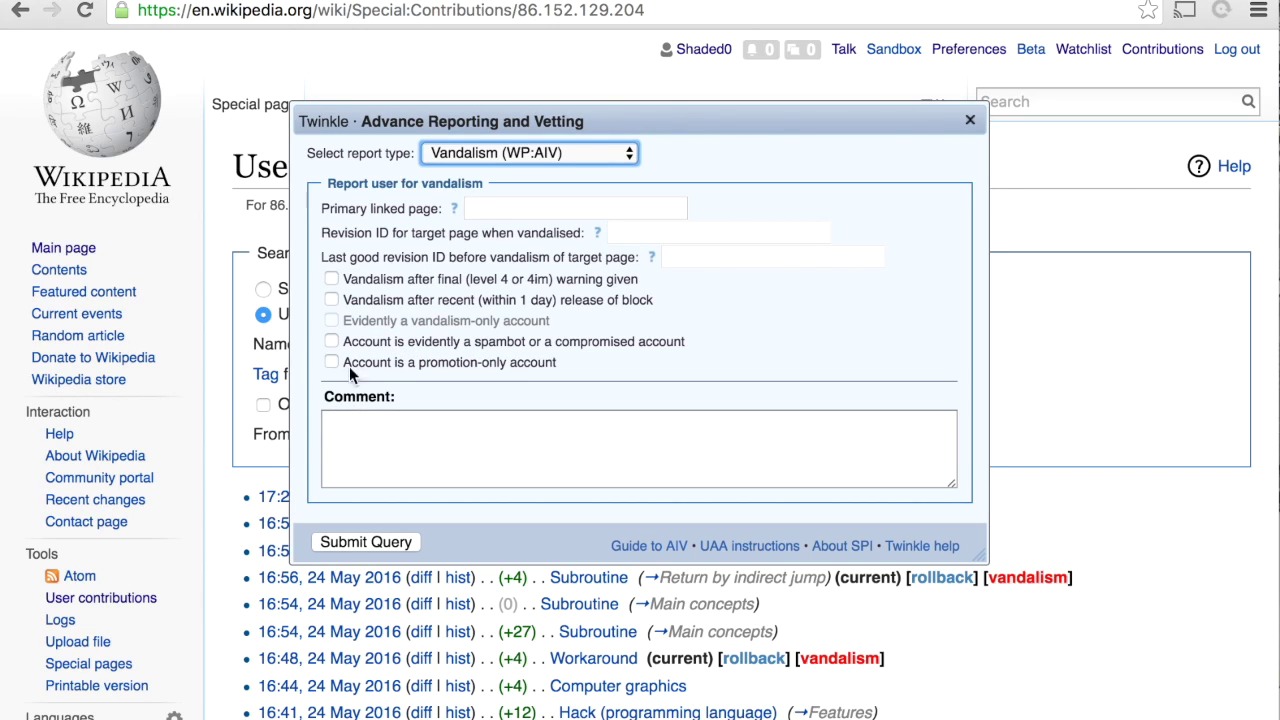
left_click(970, 121)
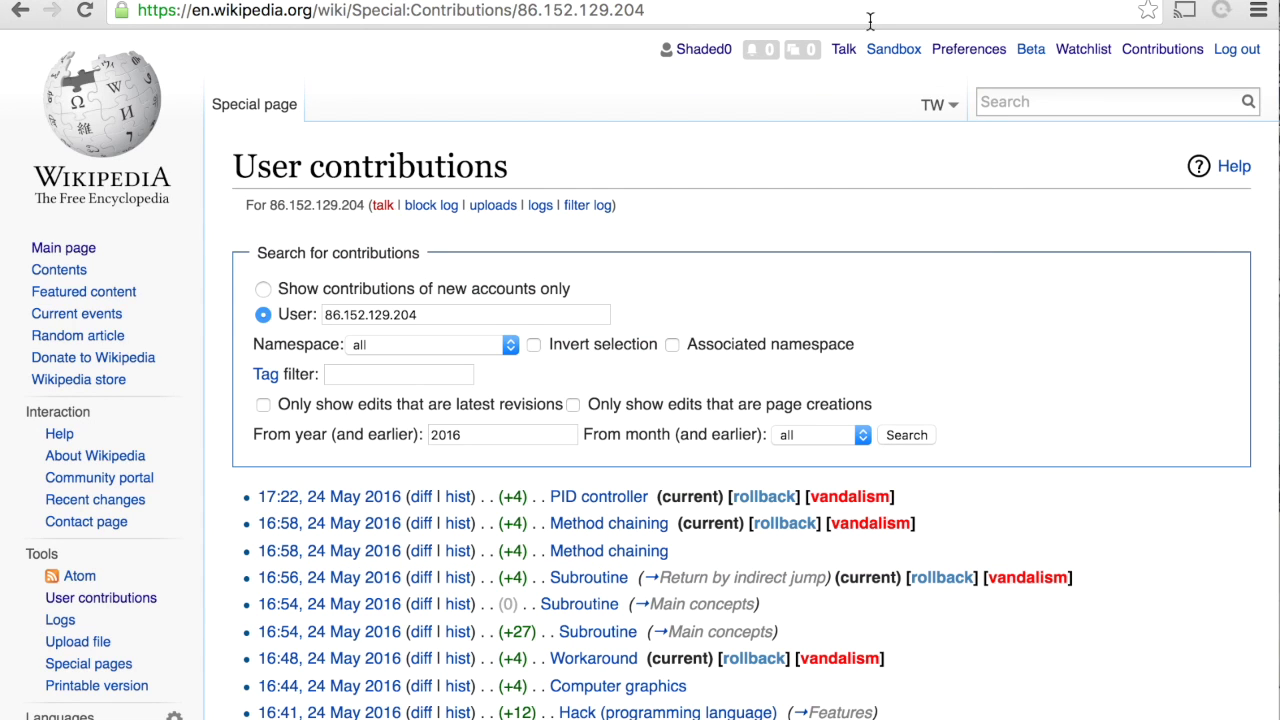
On the Movidius (company) article, bring up Twinkle's PROD form and close it without proposing.
key("ctrl+Tab")
mouse_move(942, 62)
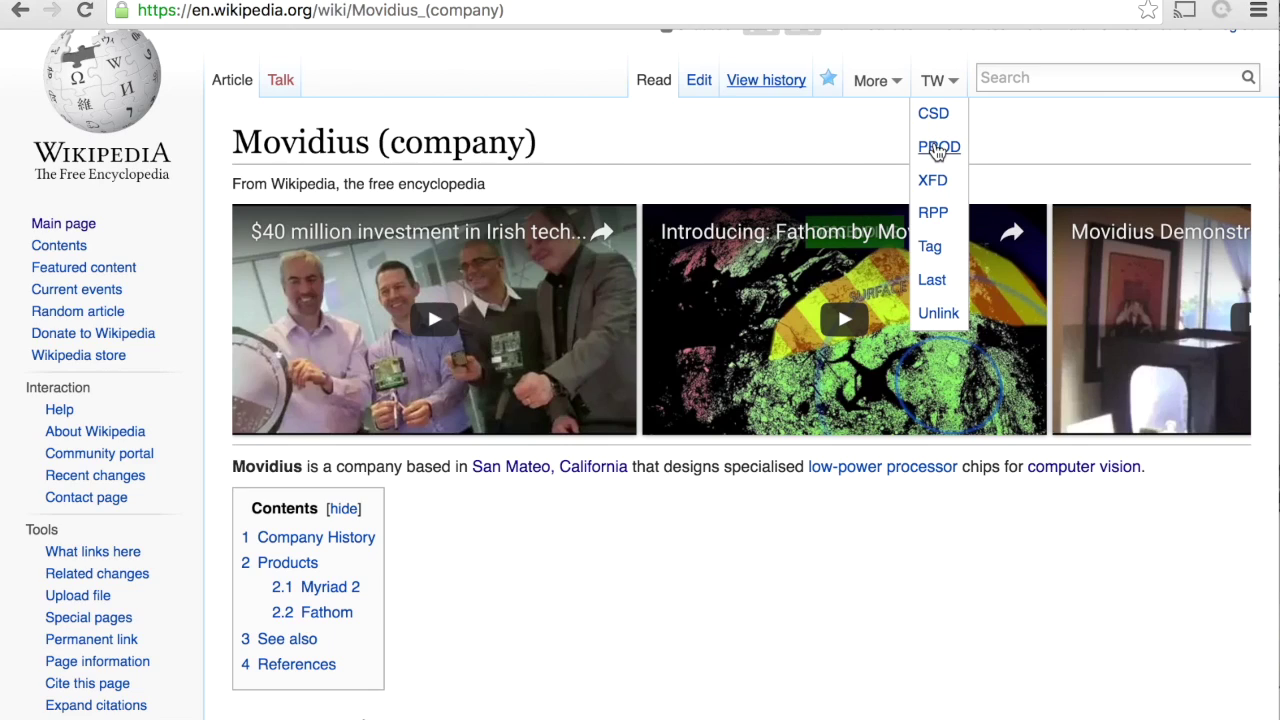
left_click(938, 146)
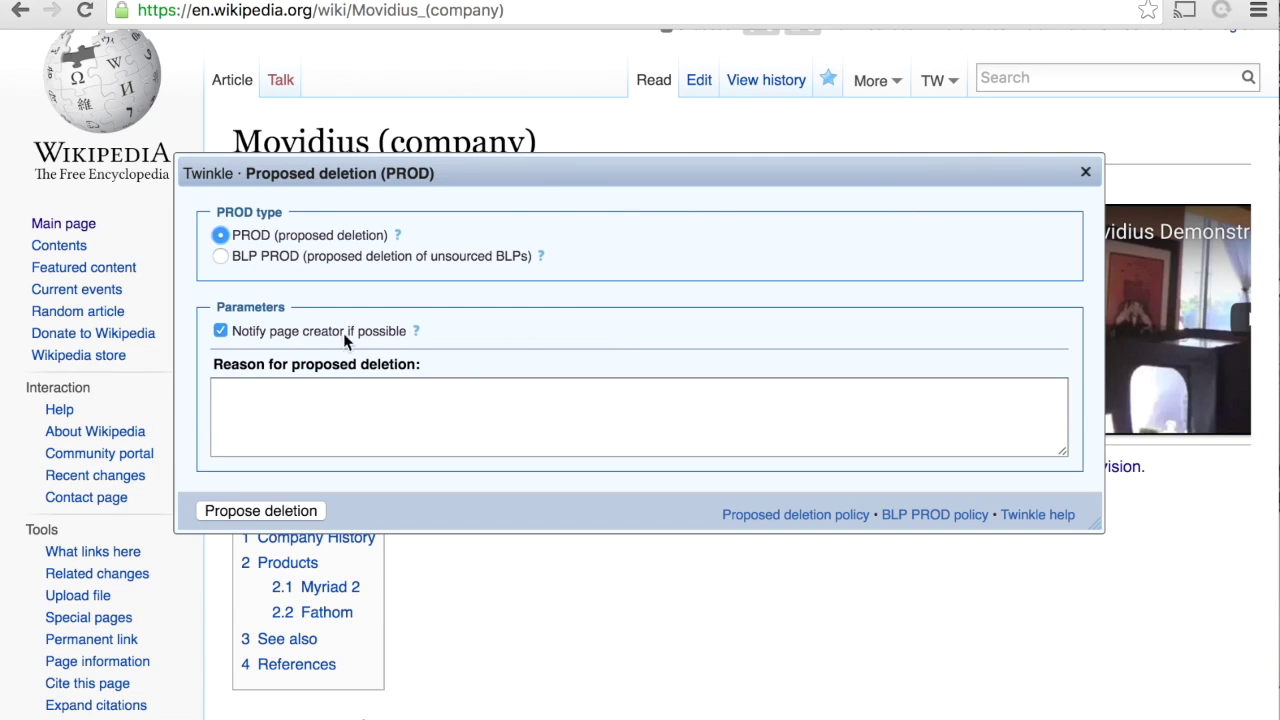
left_click(1082, 170)
mouse_move(948, 100)
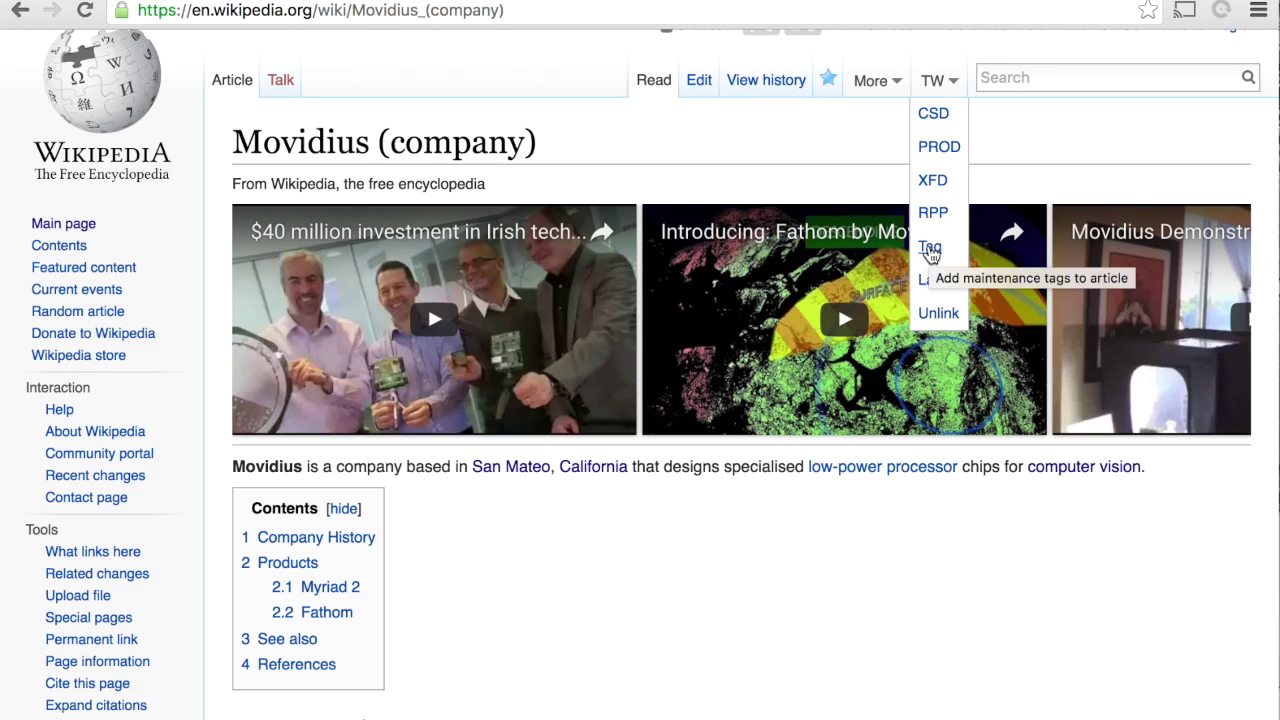
Bring up Twinkle's Tag form on Movidius and browse its categorized cleanup tags, leaving none checked.
left_click(929, 246)
scroll(866, 303, "down", 3)
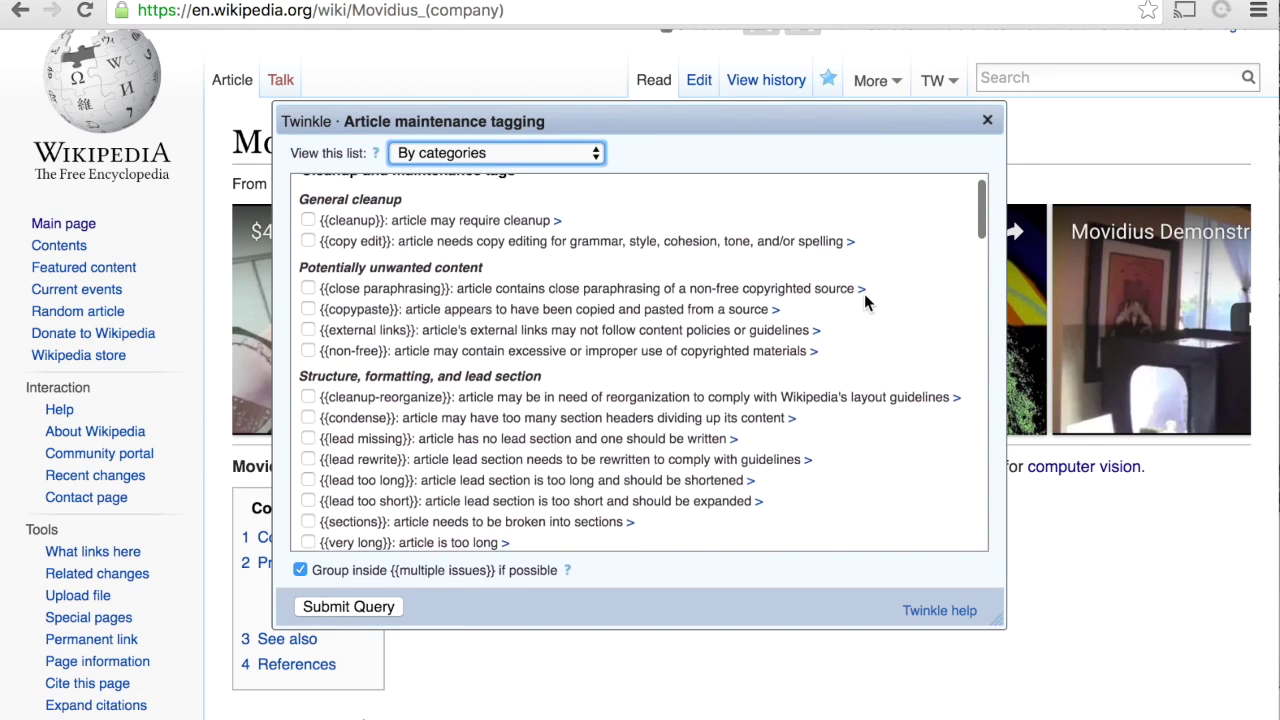
scroll(865, 300, "up", 3)
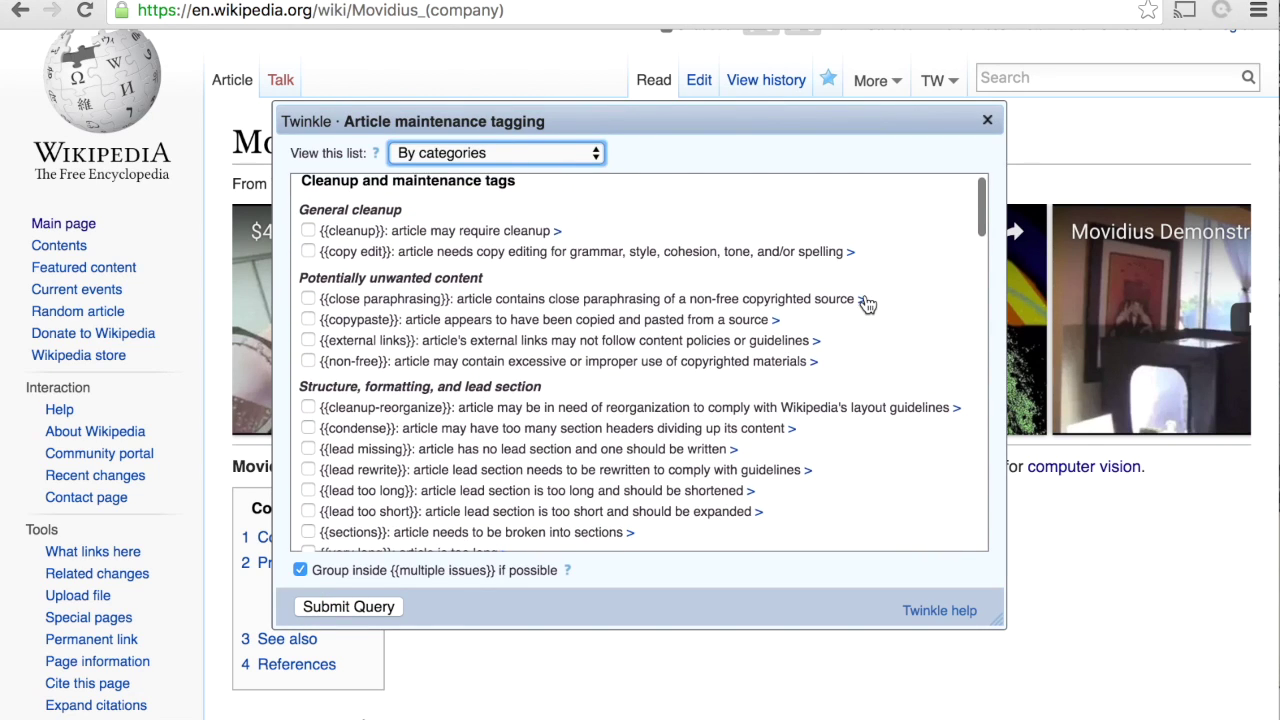
scroll(865, 300, "up", 1)
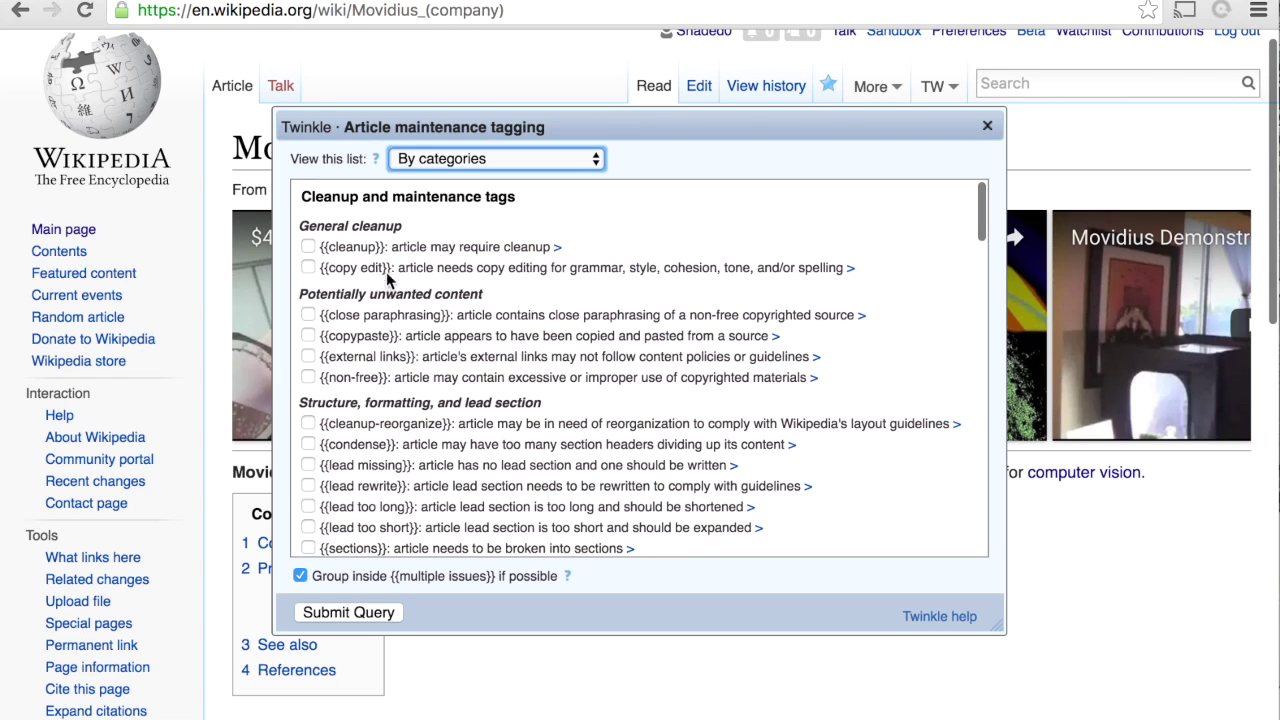
scroll(385, 295, "down", 8)
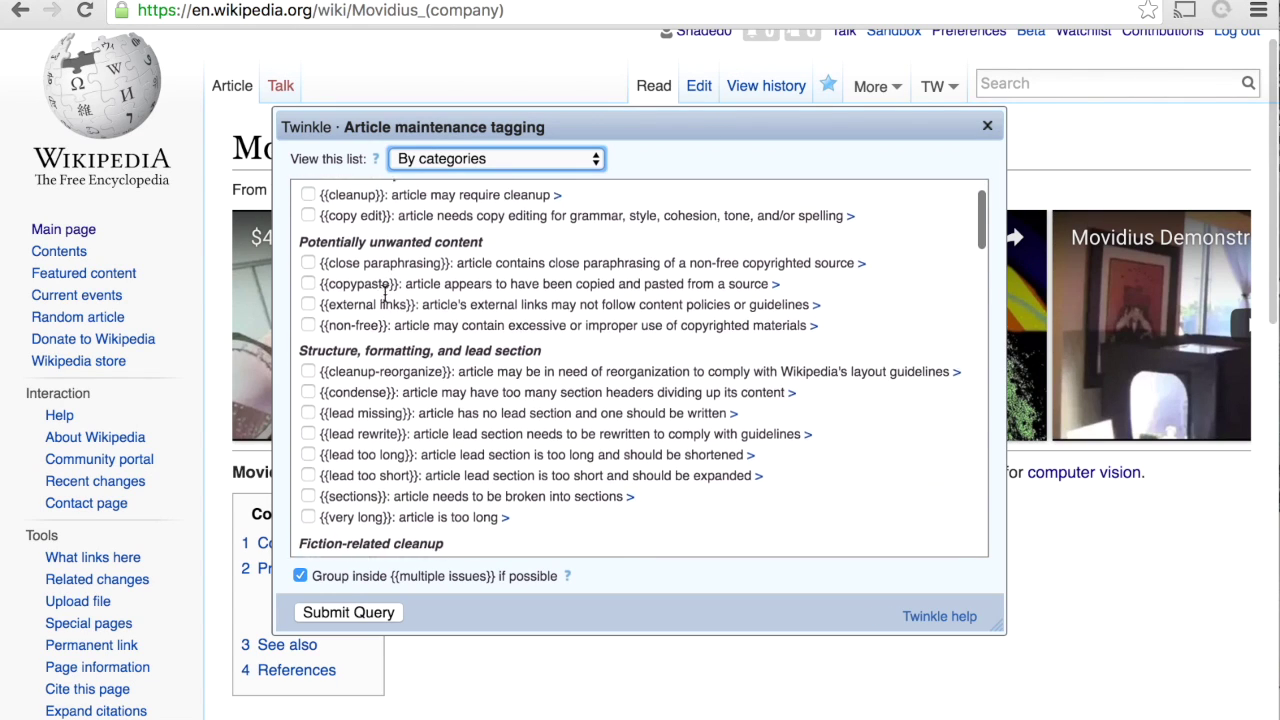
scroll(385, 298, "down", 8)
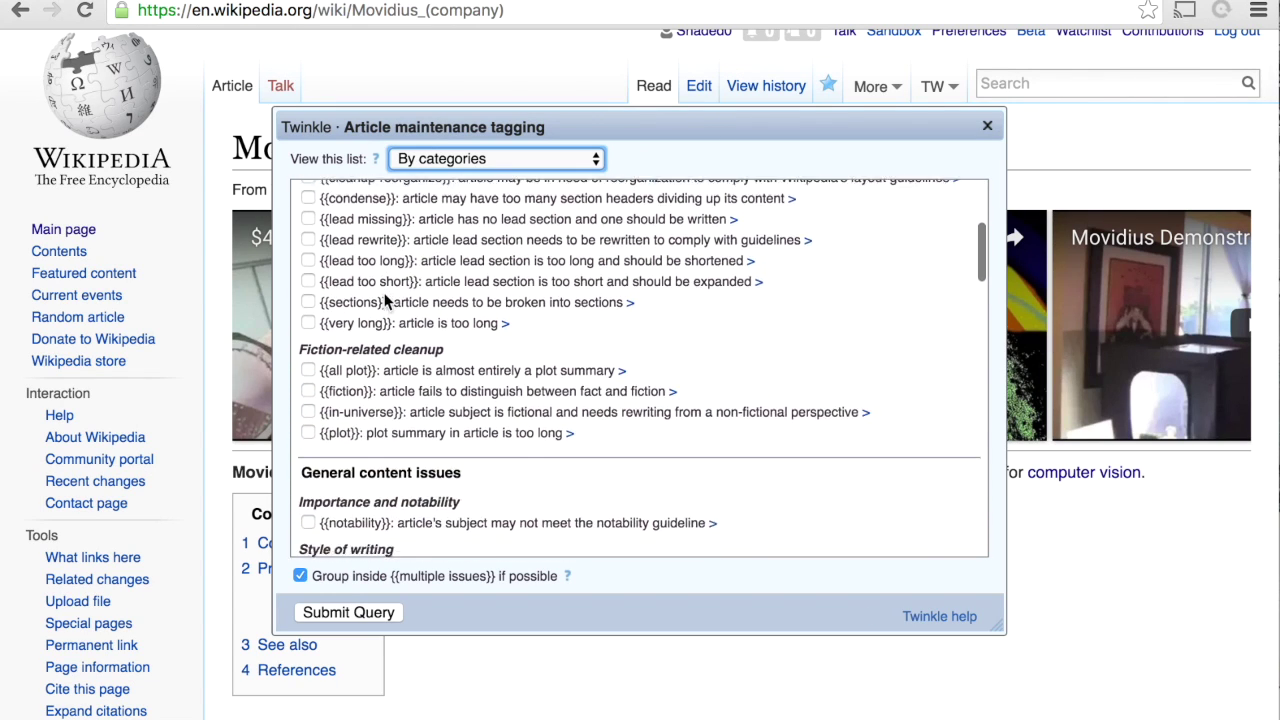
scroll(385, 295, "down", 10)
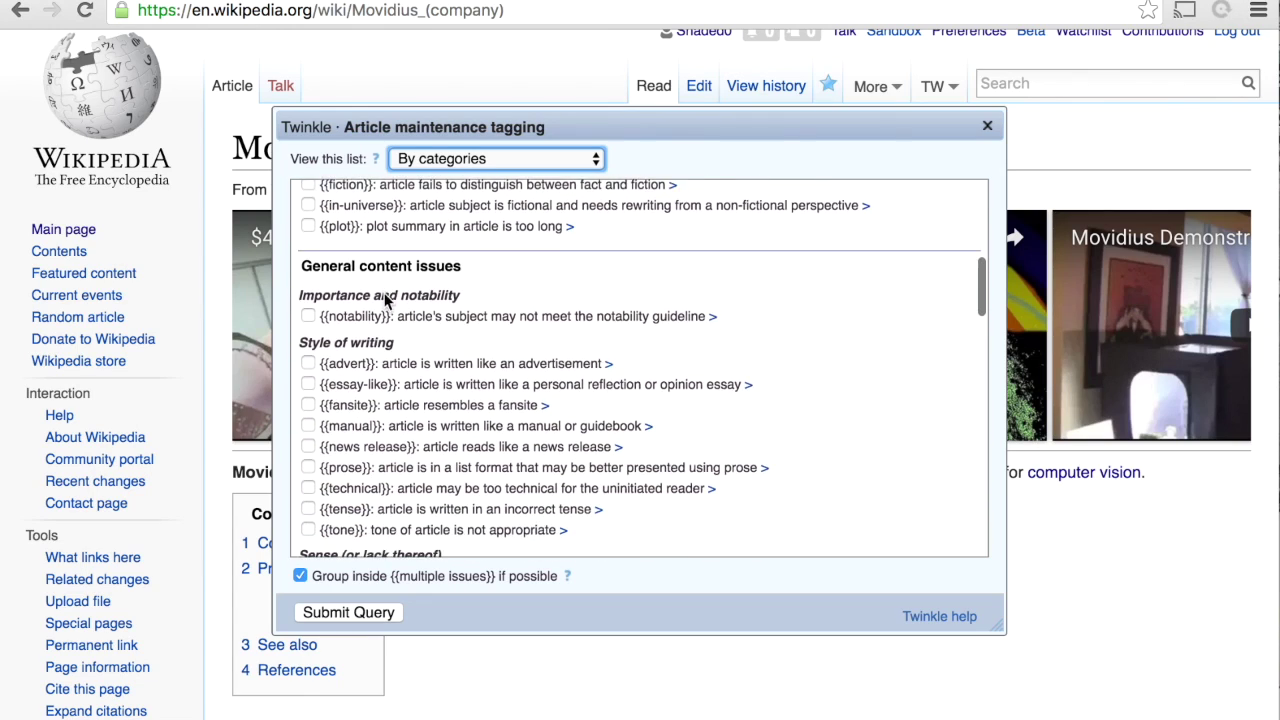
scroll(385, 298, "down", 3)
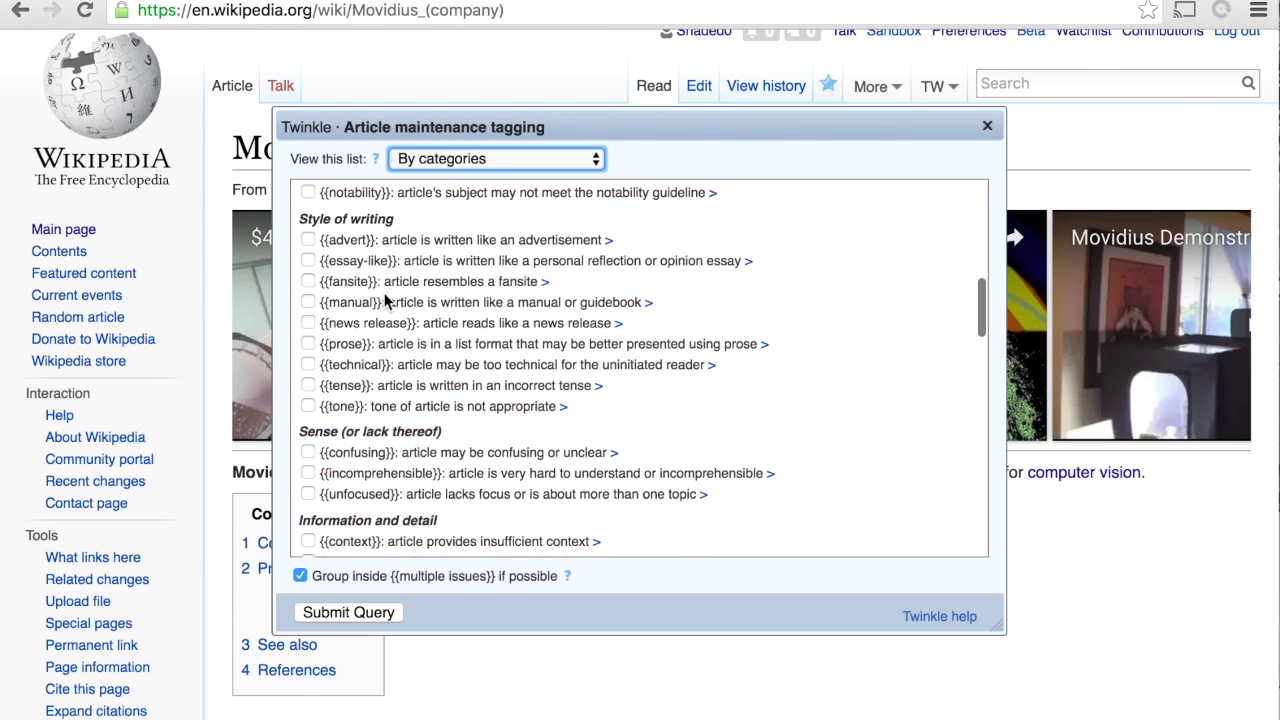
scroll(439, 365, "down", 8)
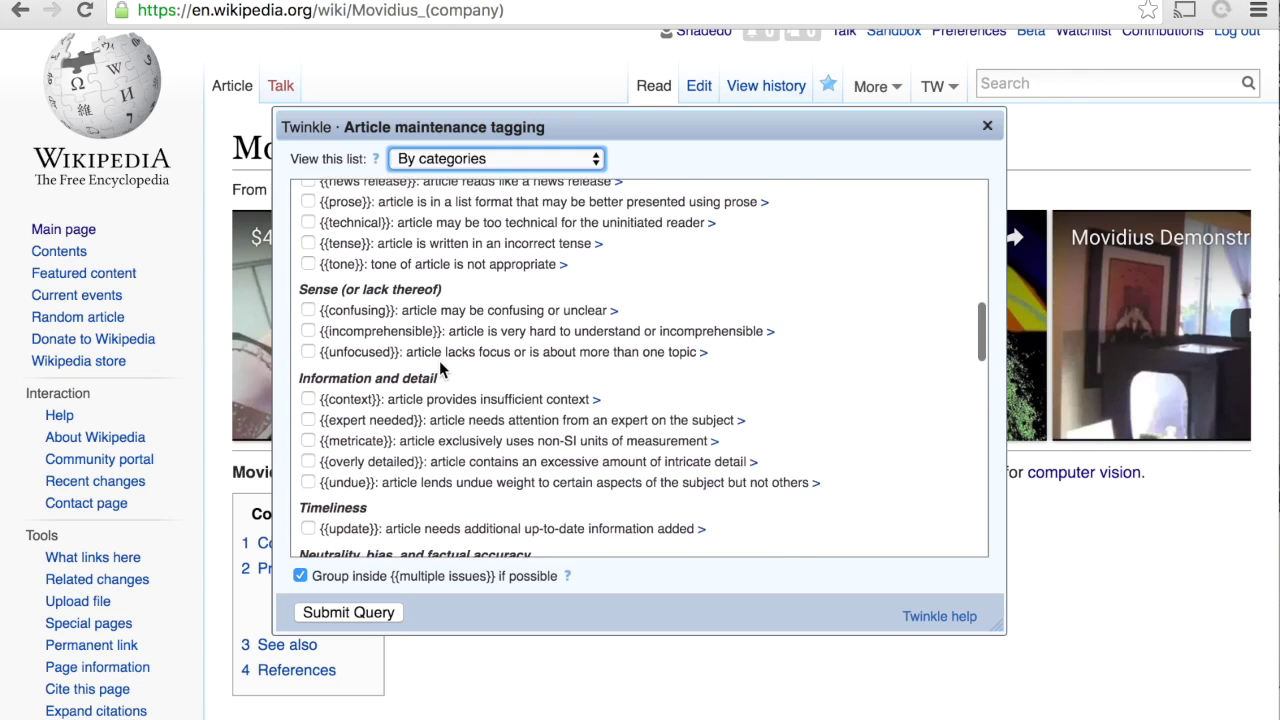